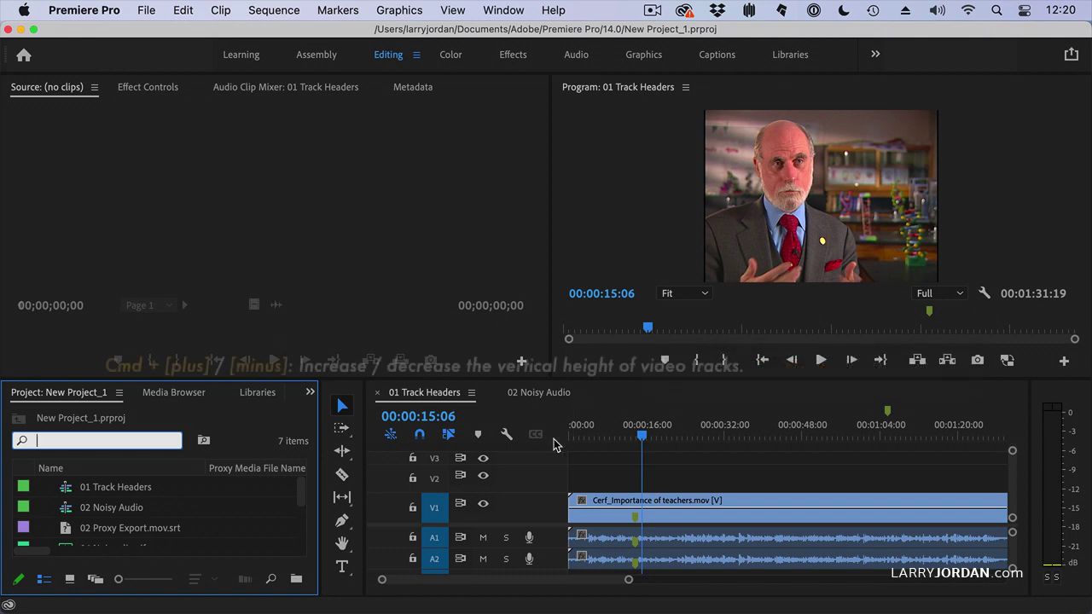
Enlarge the timeline's video tracks so the track names become visible.
left_click(725, 457)
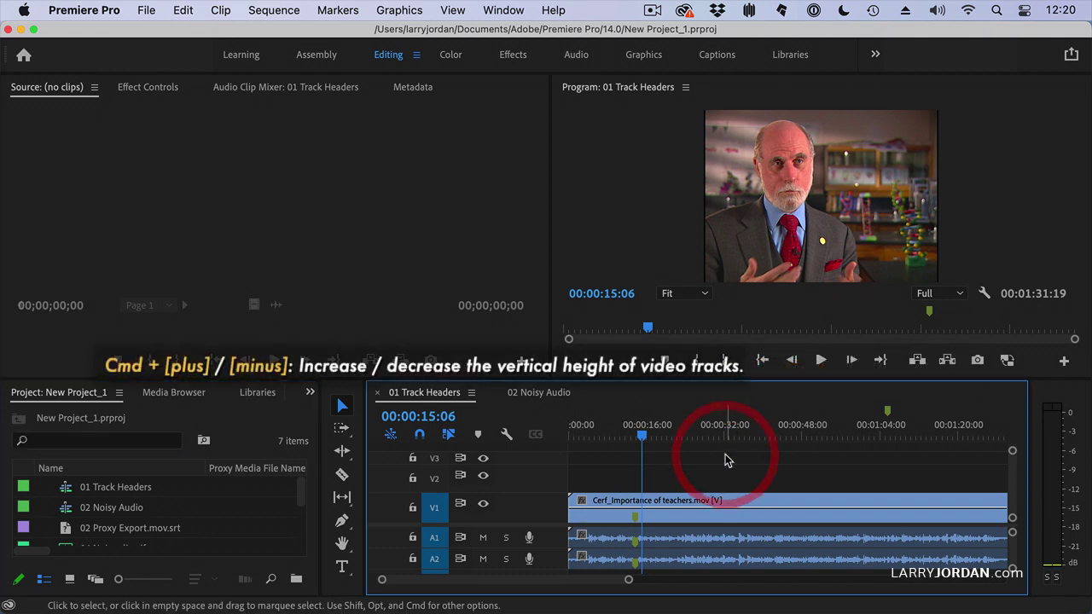
key("super+equal")
key("super+equal")
key("super+equal")
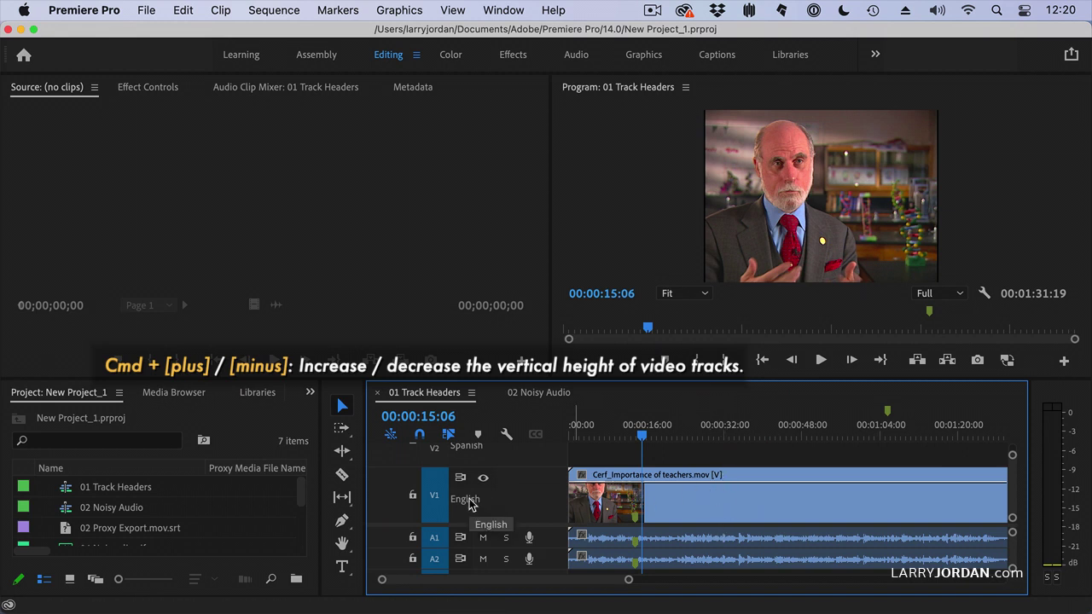
scroll(479, 501, "up", 3)
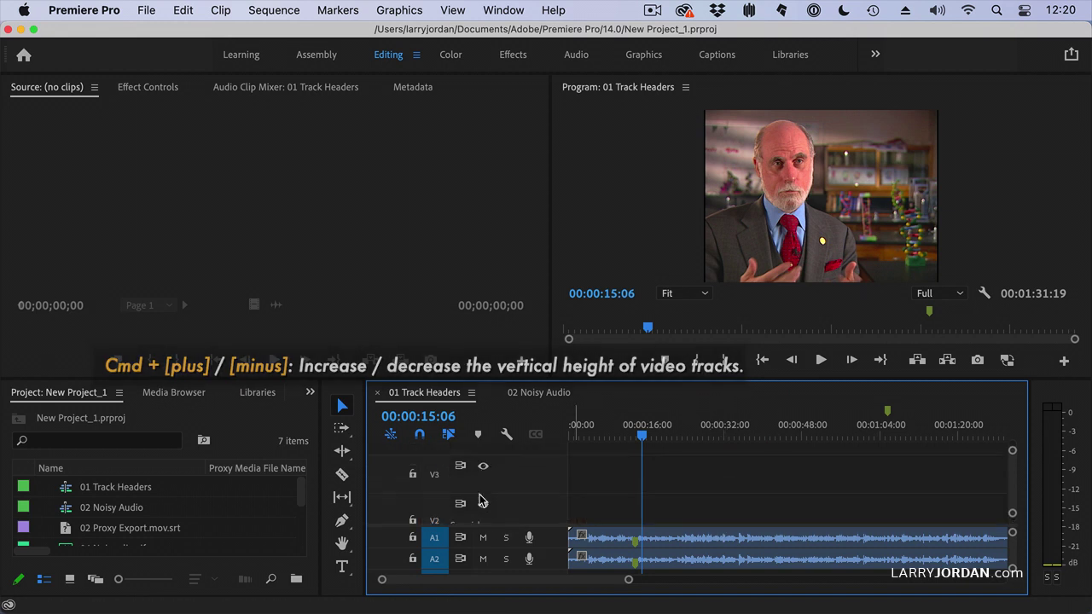
scroll(502, 491, "down", 3)
scroll(507, 486, "up", 3)
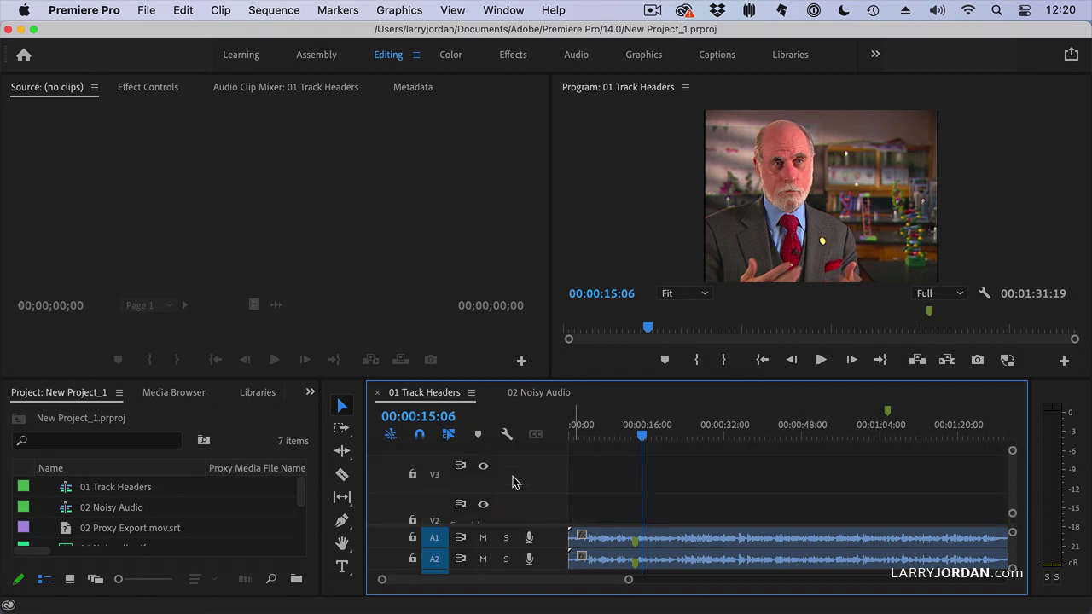
left_click(598, 480)
key("super+equal")
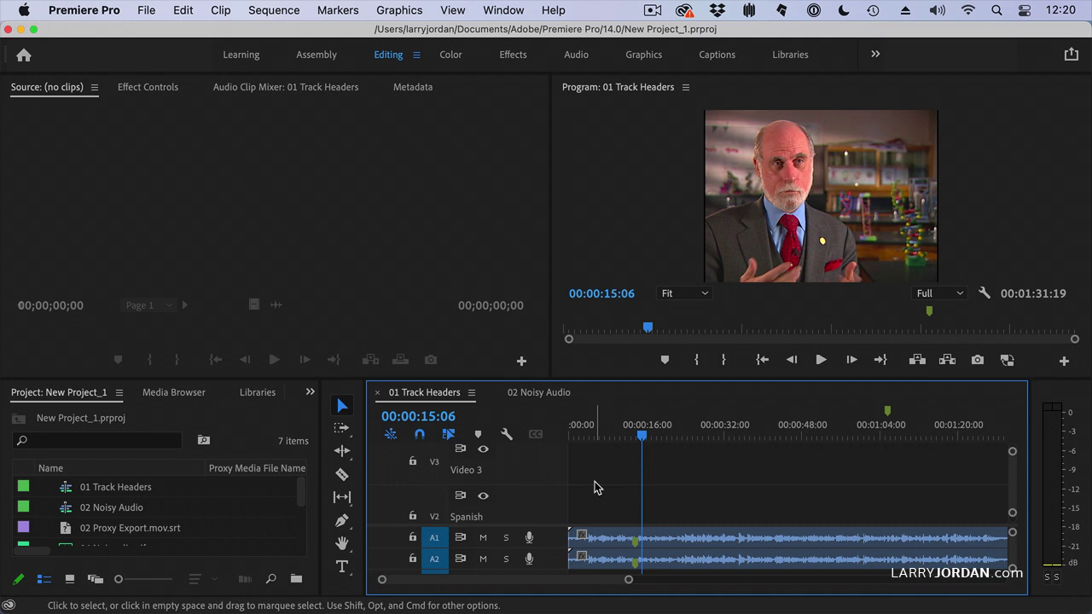
Rename video track V3 to 'French - Intvs'.
right_click(460, 478)
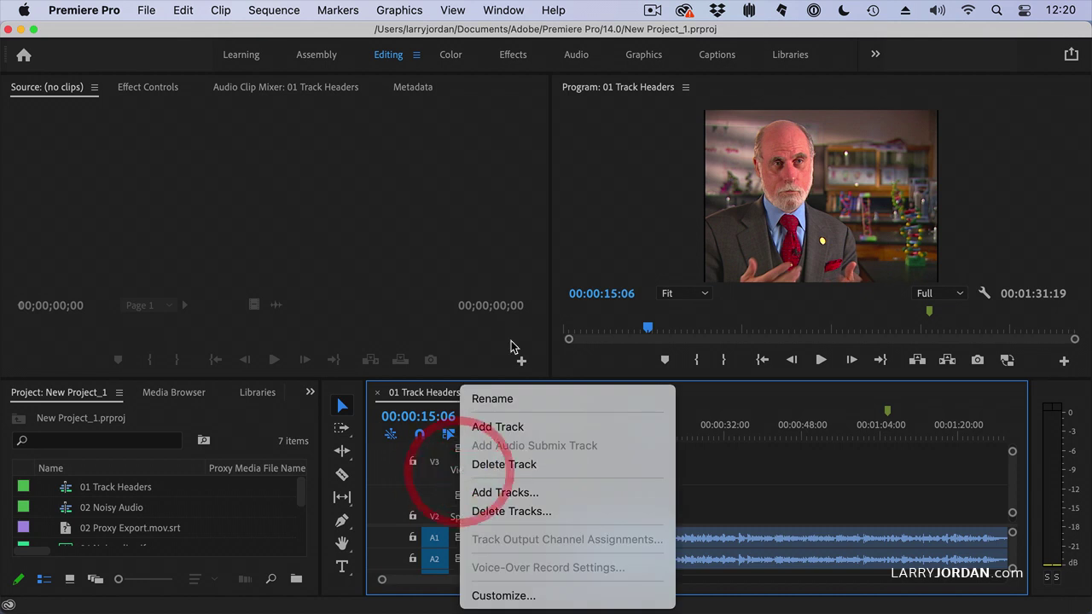
left_click(510, 398)
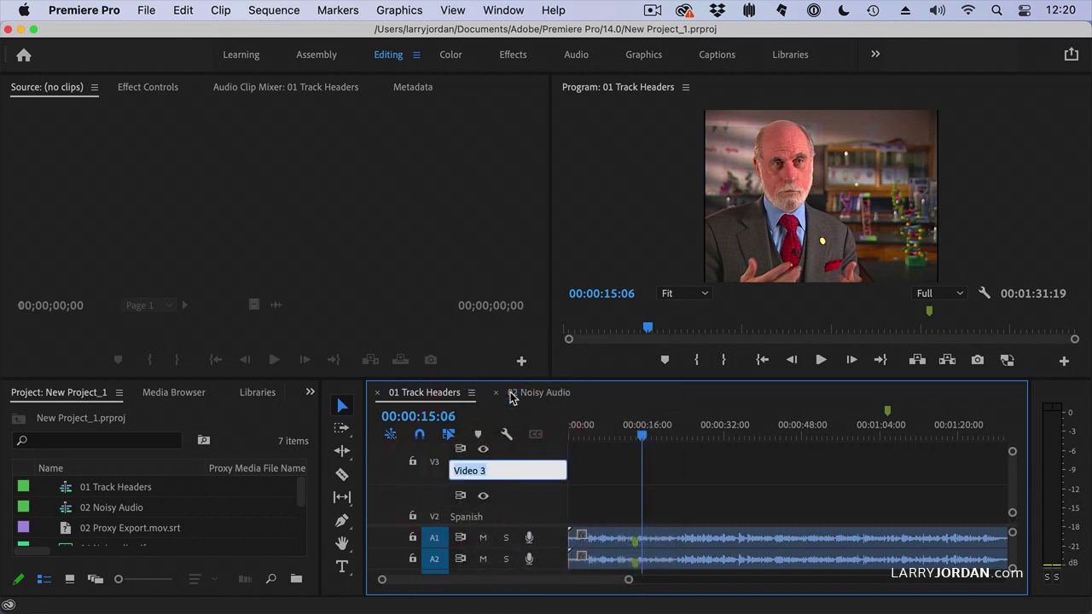
type("Fred")
key("BackSpace")
type("nch - Intvs")
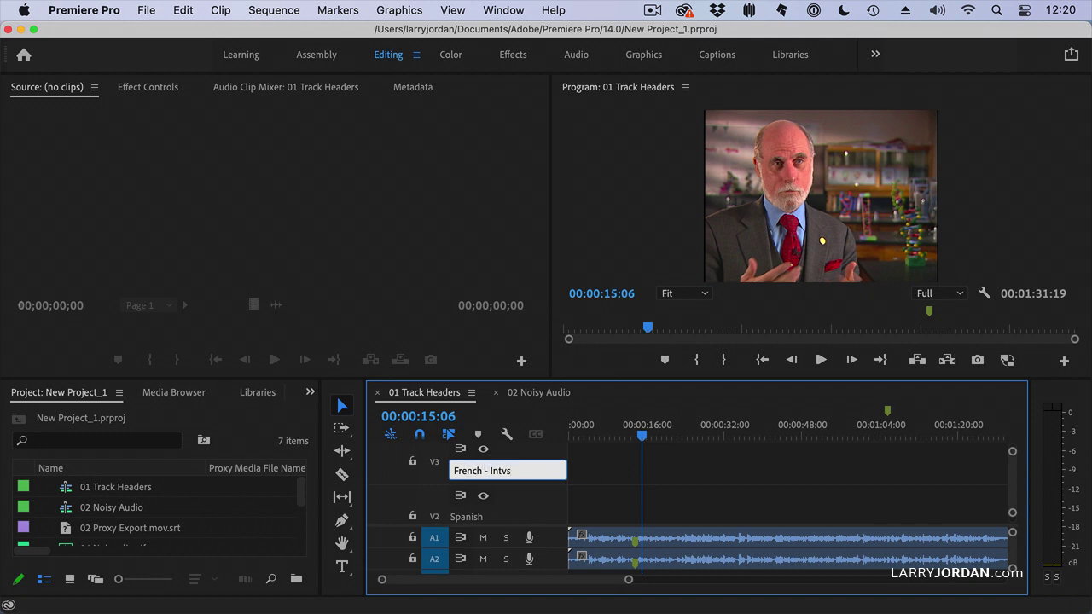
key("Return")
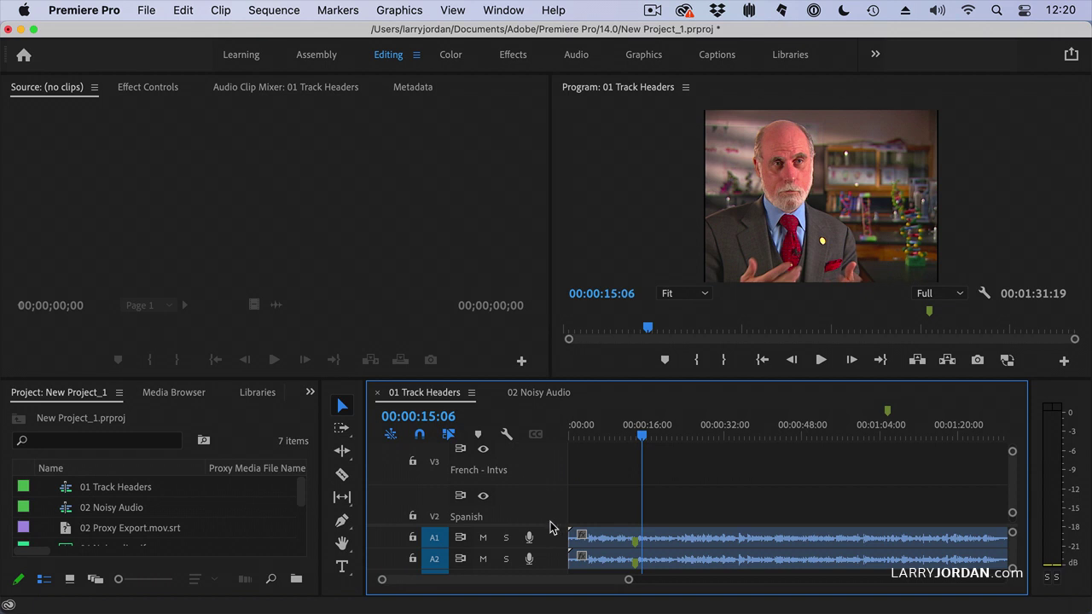
Shrink the video tracks, enlarge the audio tracks, and rename A1 to 'Dialog - English'.
key("super+minus")
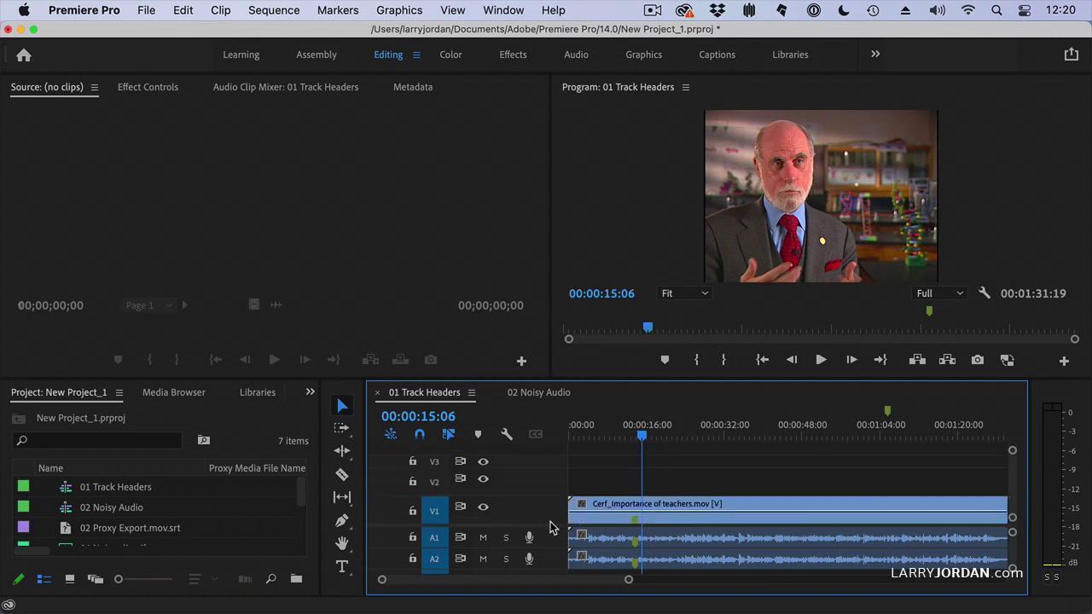
key("alt+equal")
key("alt+equal")
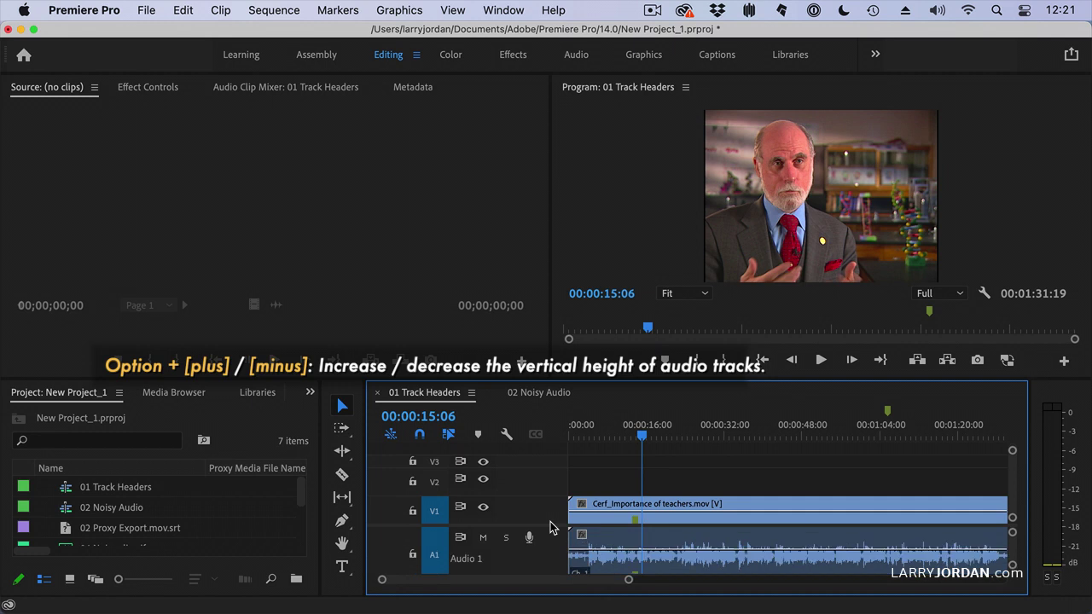
right_click(461, 561)
left_click(519, 401)
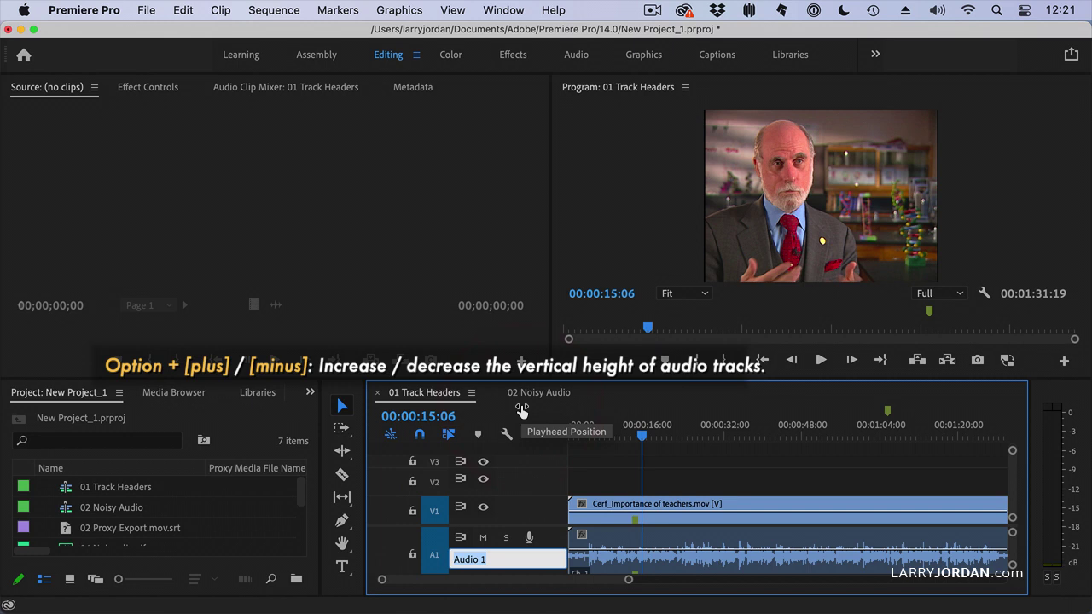
type("Dialo")
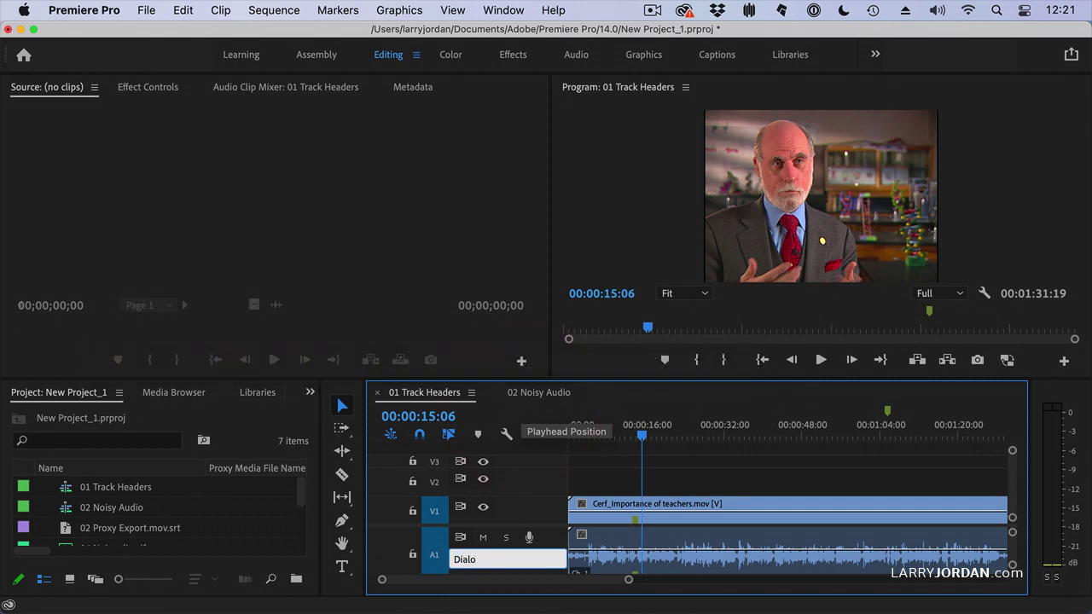
type("g - Engl")
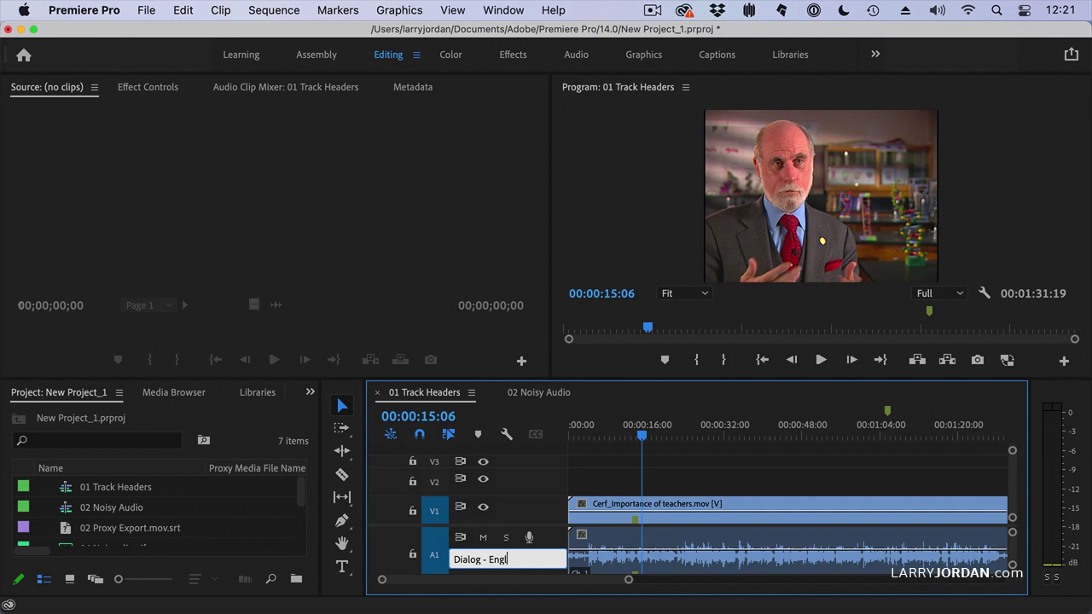
type("ish")
key("Return")
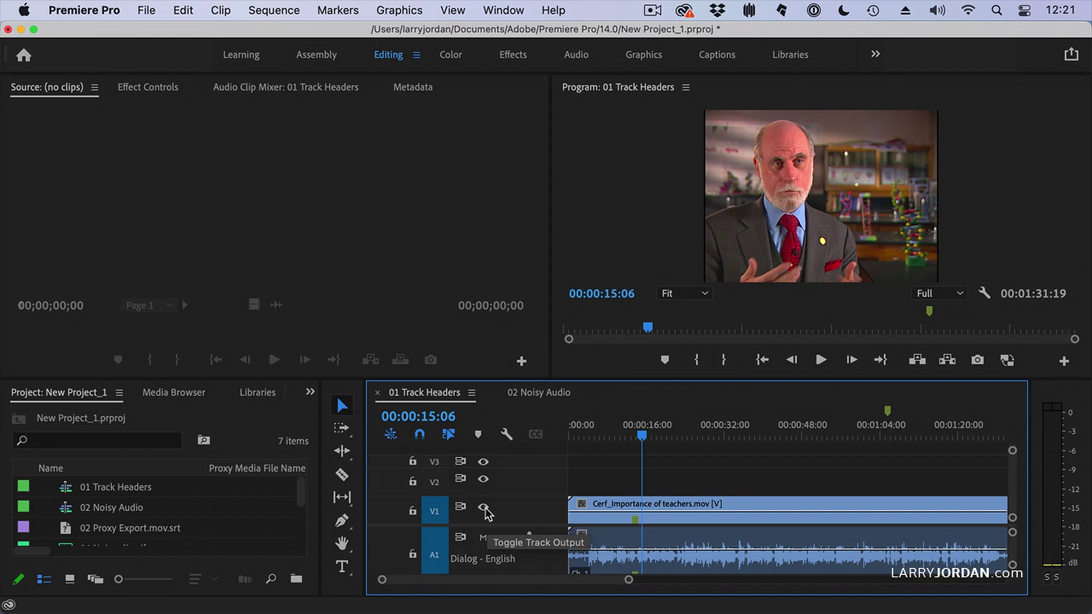
right_click(474, 559)
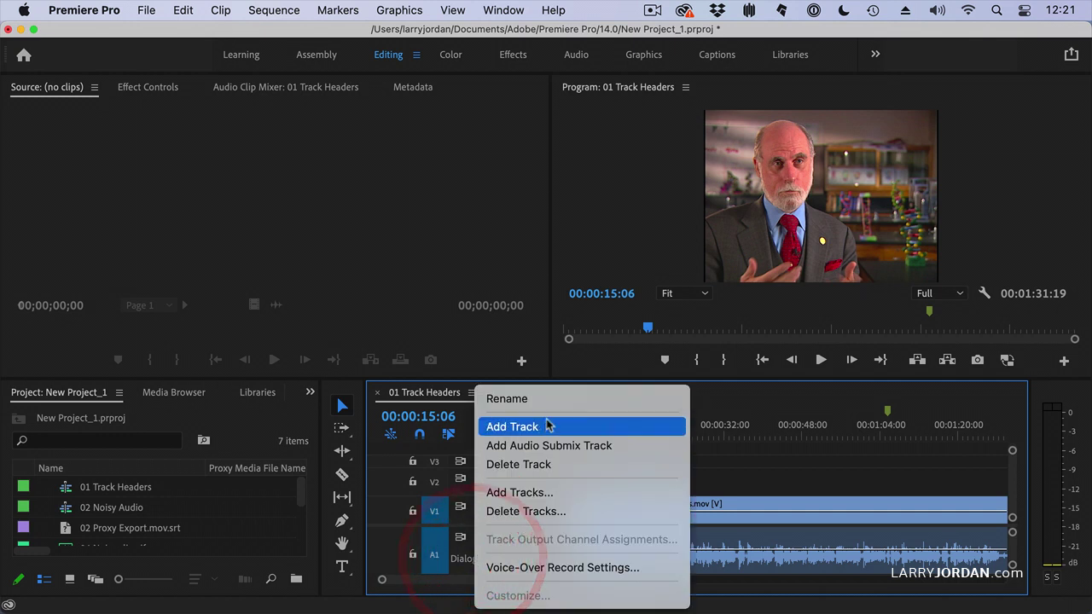
left_click(783, 478)
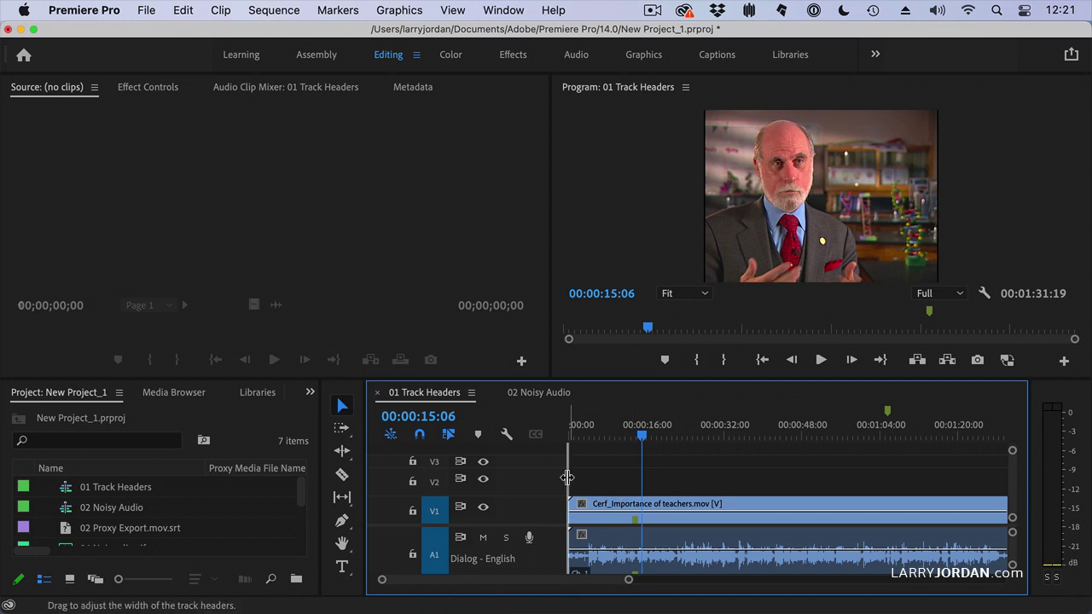
Widen the track header area and the timeline panel by narrowing the project panel.
left_click_drag(568, 477, 620, 478)
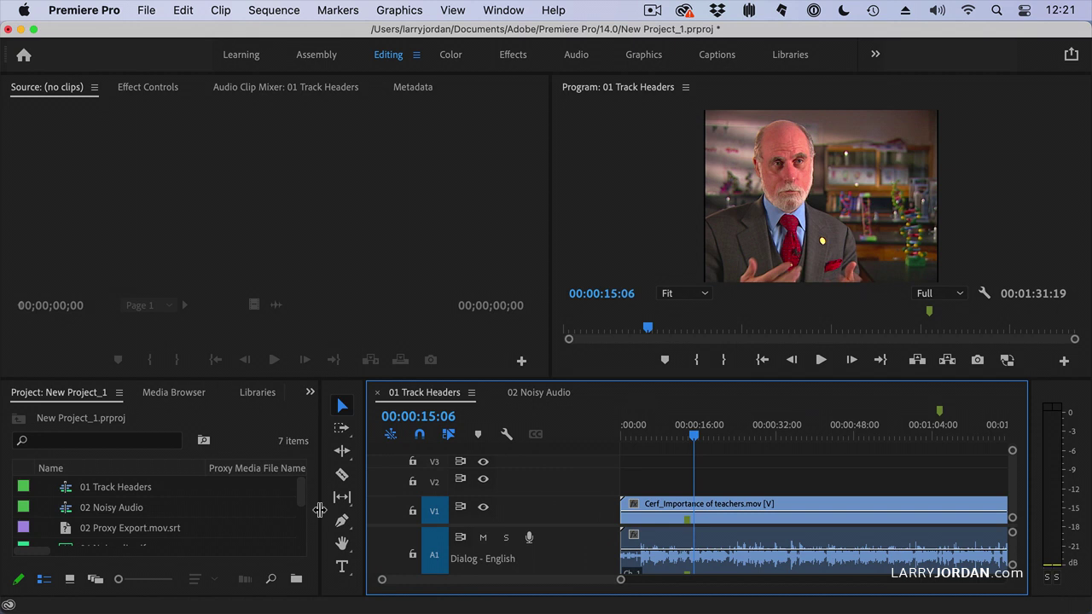
left_click_drag(320, 509, 231, 505)
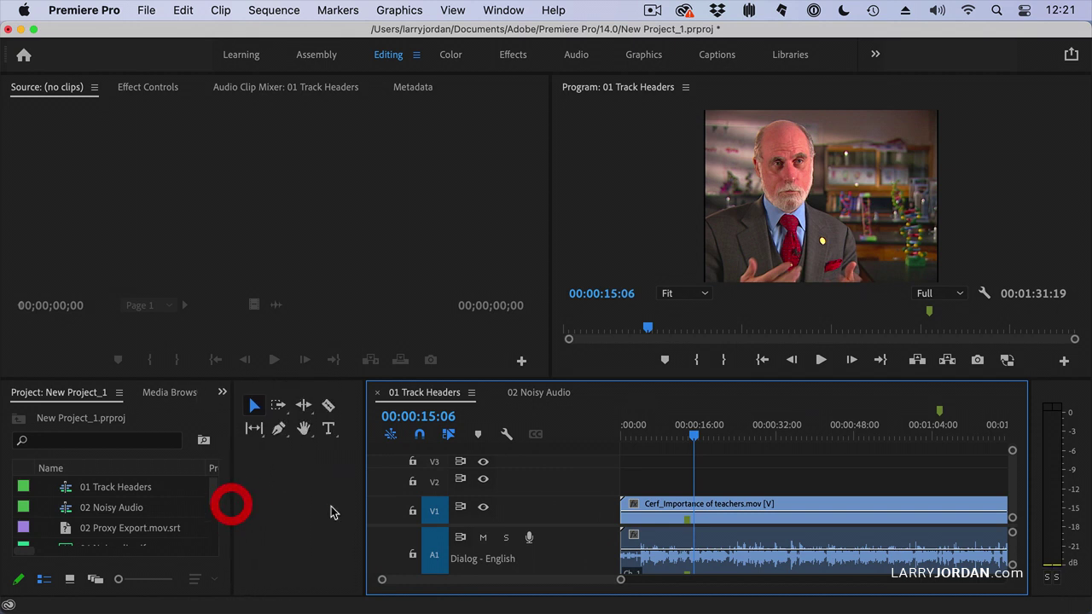
left_click_drag(367, 512, 274, 513)
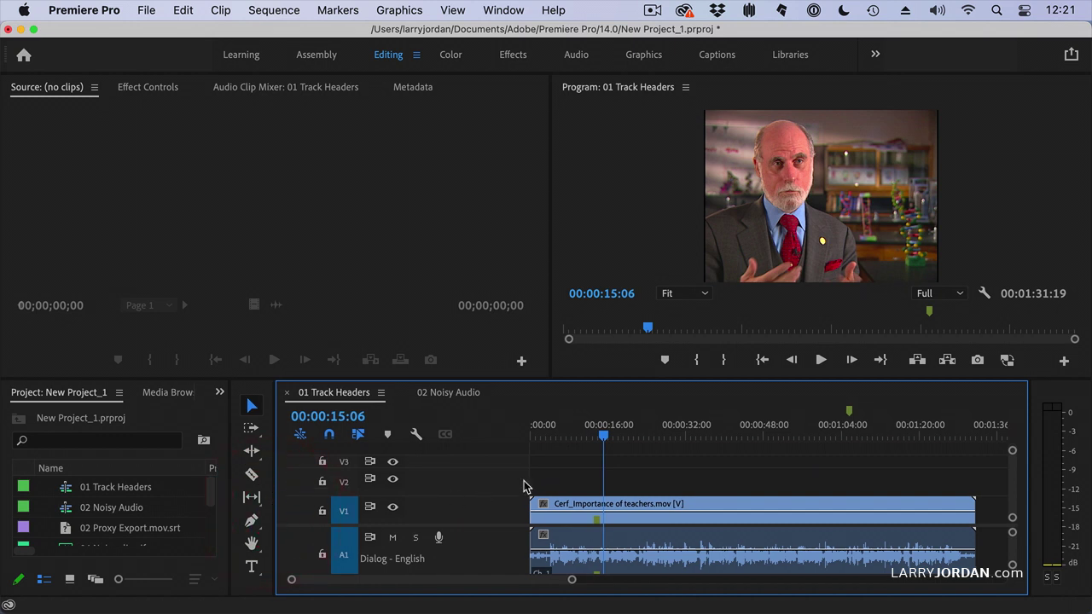
Make the timeline taller than the monitors and heighten track V3 to reveal its name.
scroll(524, 486, "up", 3)
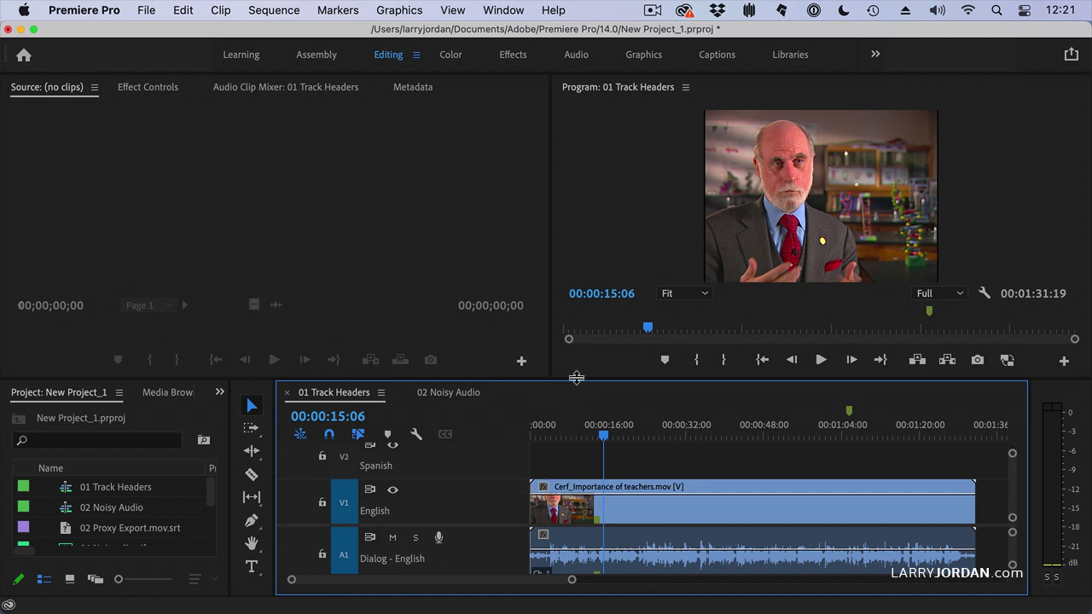
left_click_drag(573, 380, 616, 228)
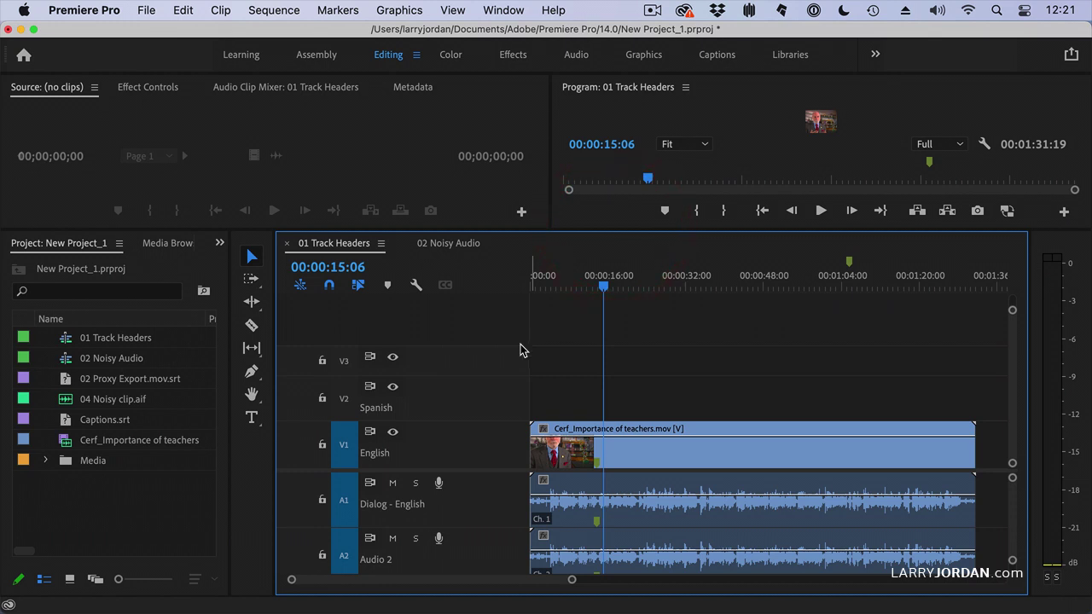
left_click_drag(525, 334, 529, 326)
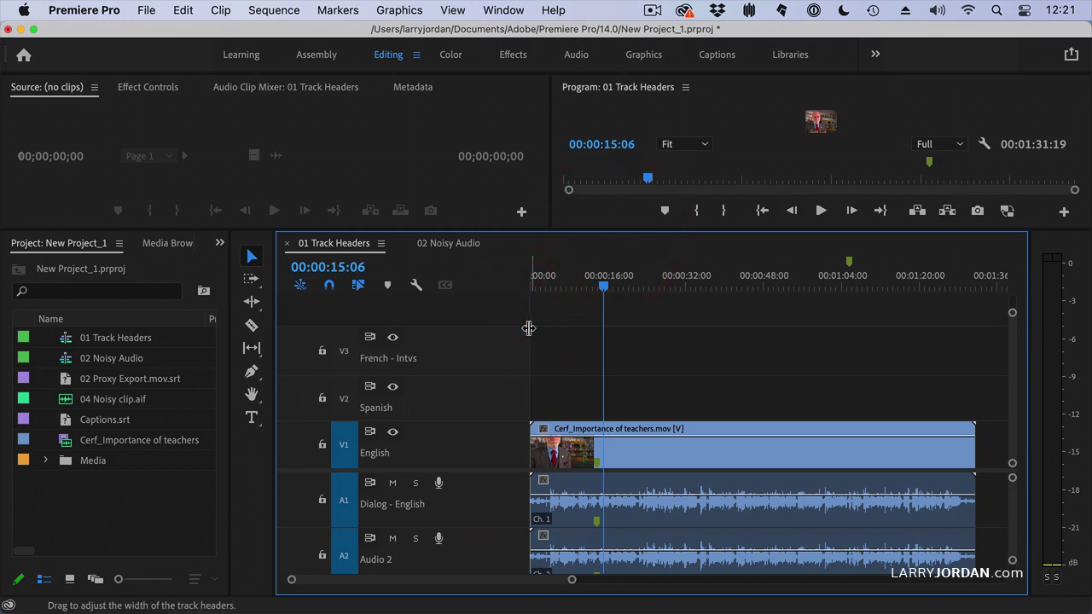
left_click(496, 10)
Save the current layout as a new custom workspace under a chosen workspace name.
mouse_move(493, 33)
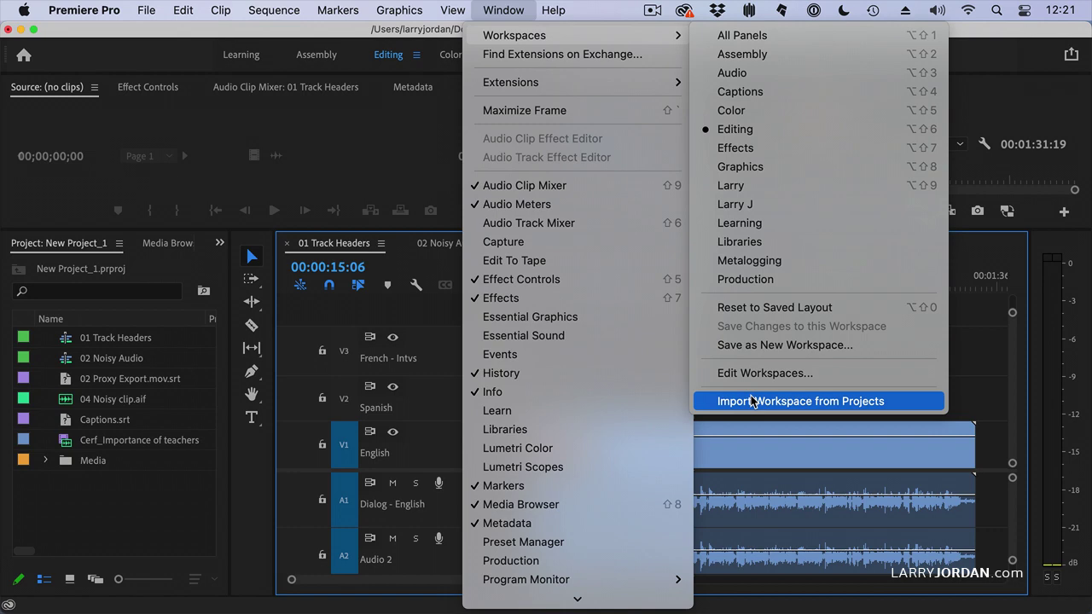
left_click(768, 346)
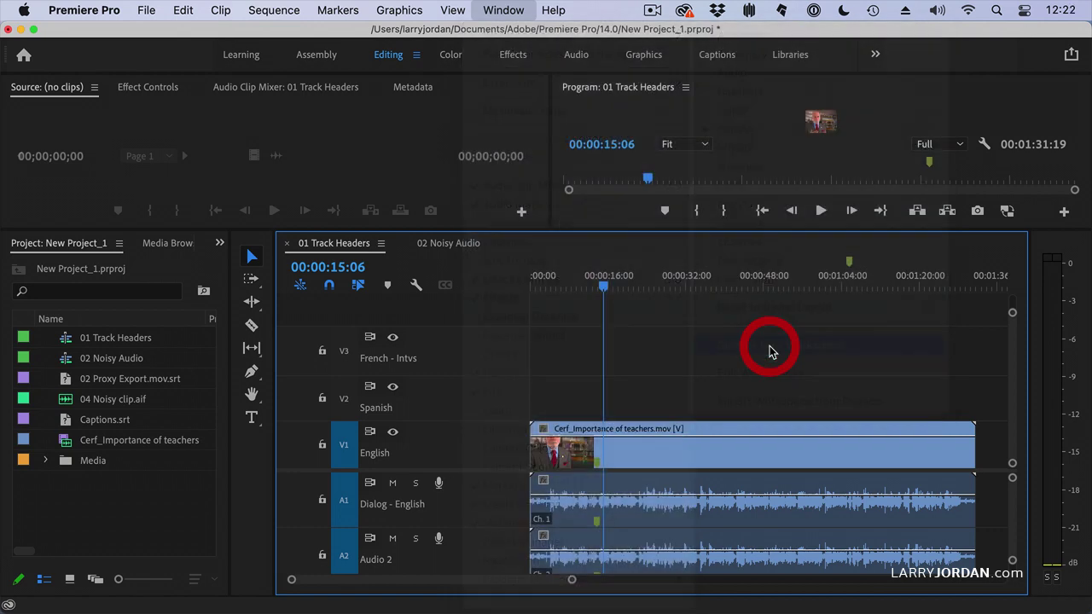
type("L")
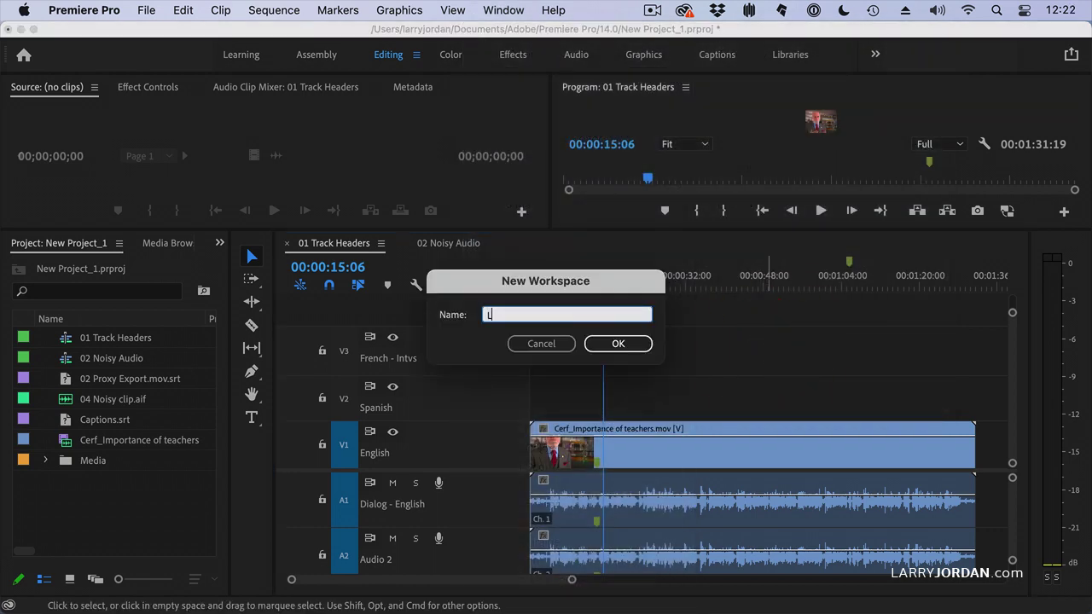
type("arry's Workspace")
key("Return")
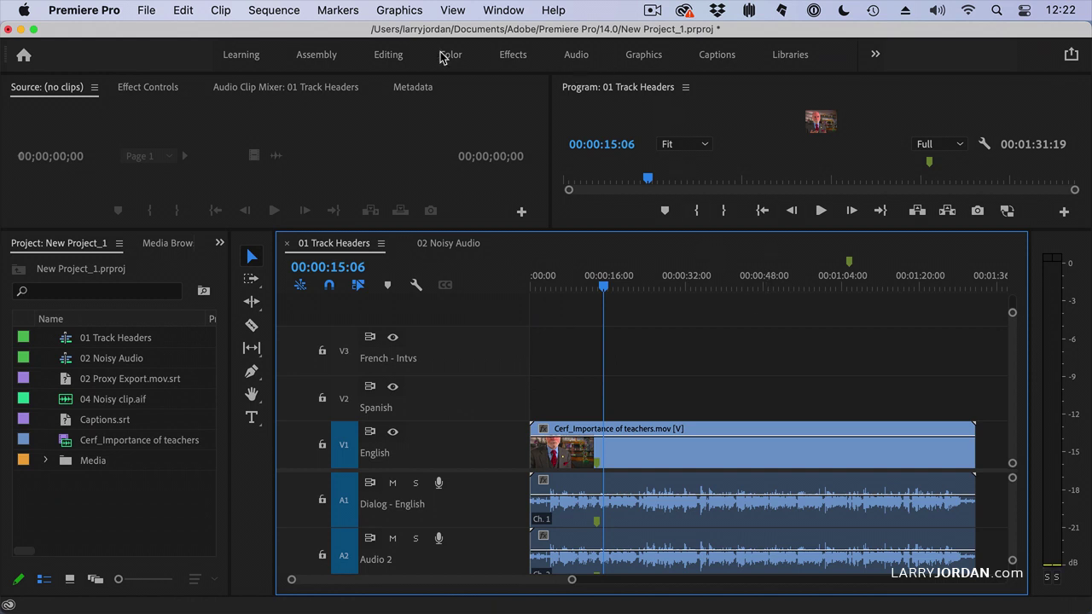
Switch to the Editing workspace and reset it to its saved layout.
left_click(380, 54)
left_click(503, 9)
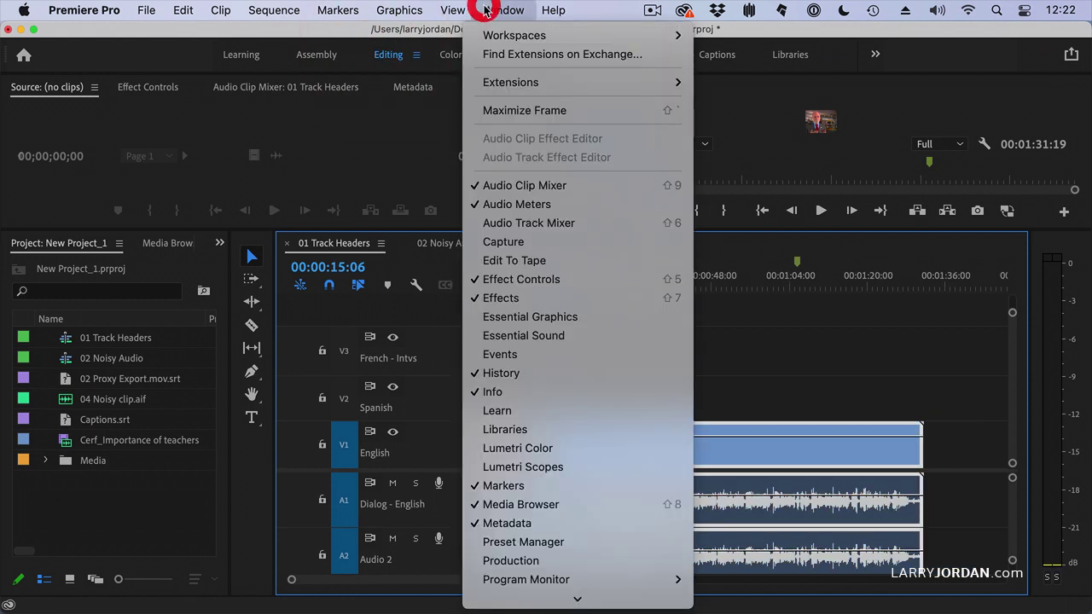
mouse_move(546, 35)
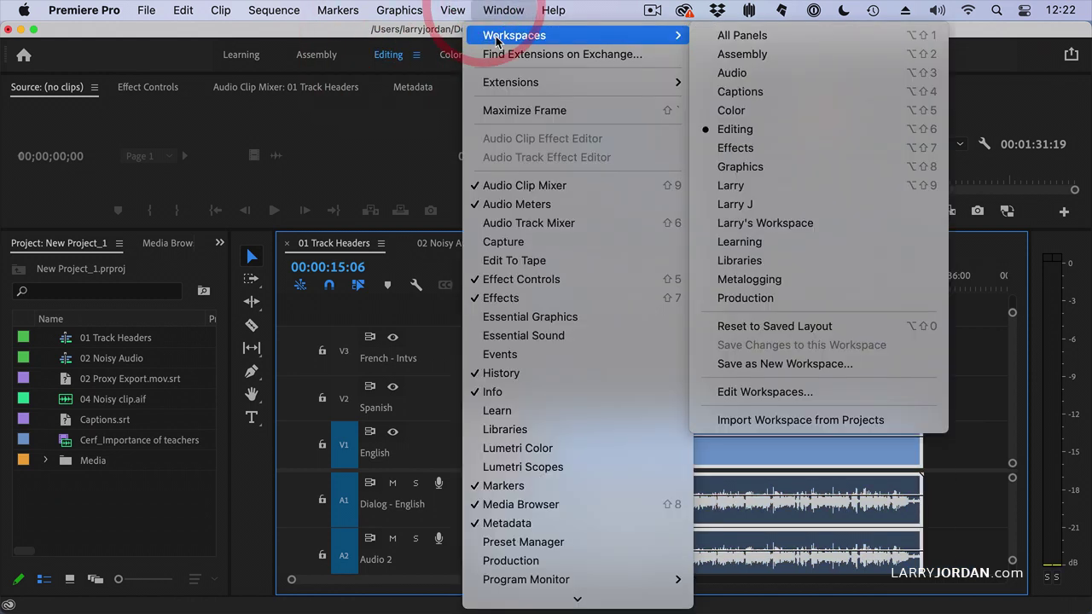
left_click(772, 326)
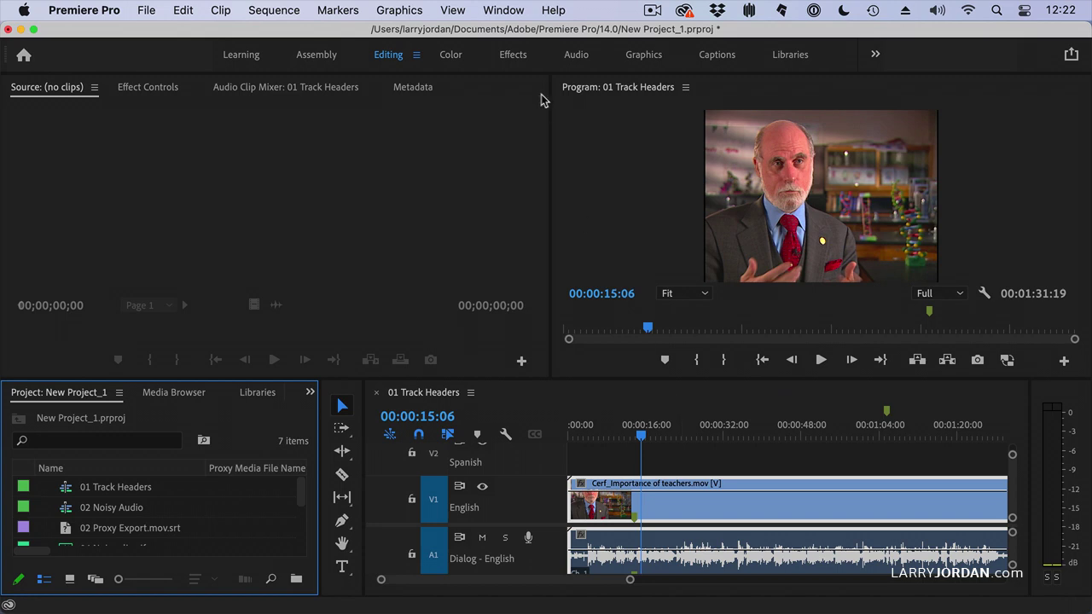
Load the newly saved custom workspace from the workspace list.
left_click(499, 9)
mouse_move(495, 36)
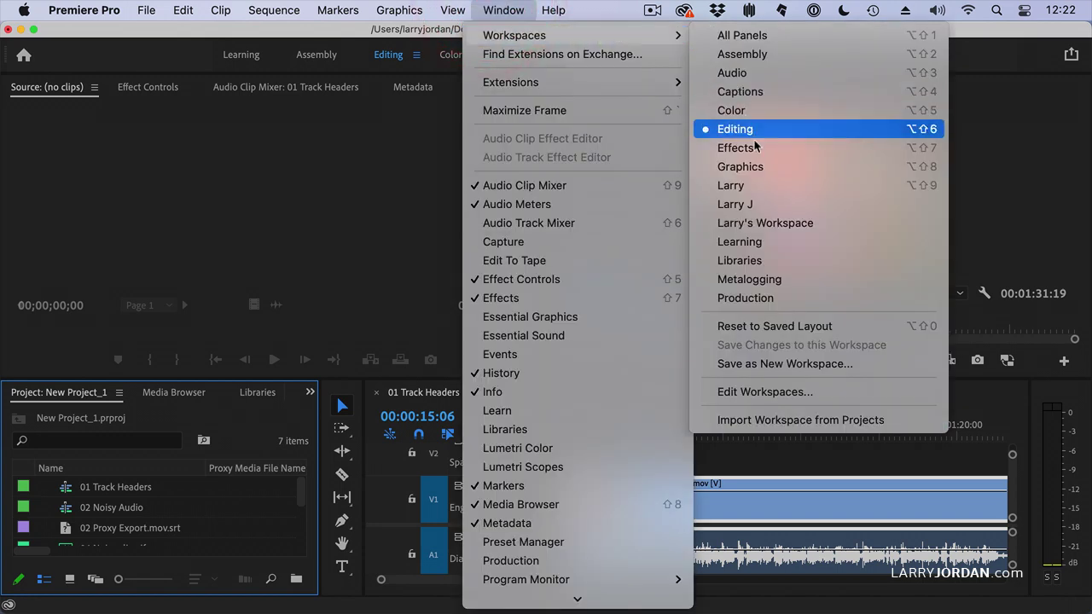
left_click(749, 224)
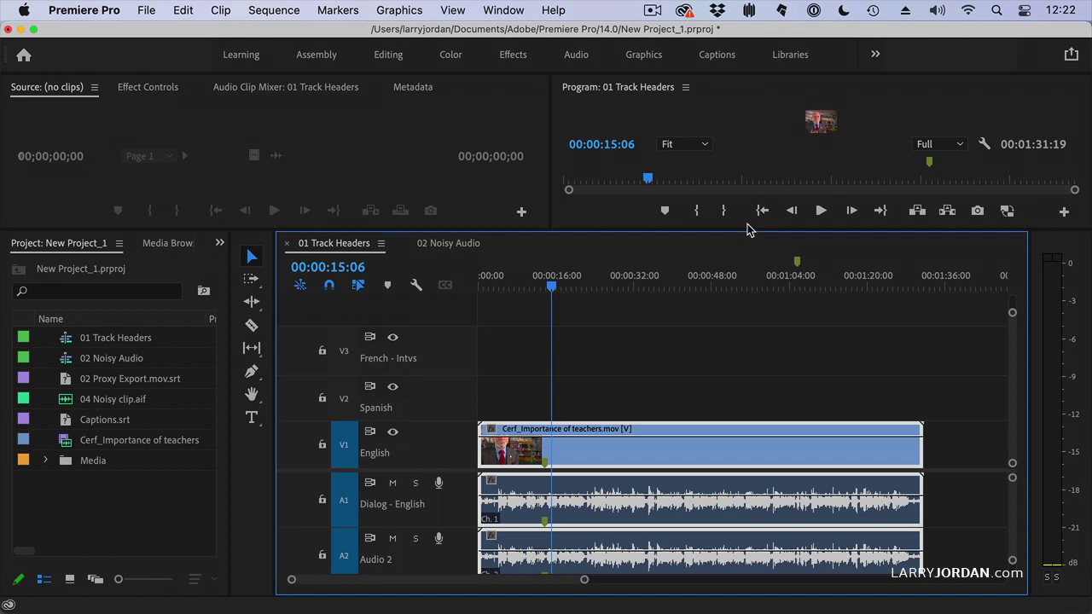
Cycle through Editing, Color and the custom workspace, ending back in Editing.
left_click(394, 56)
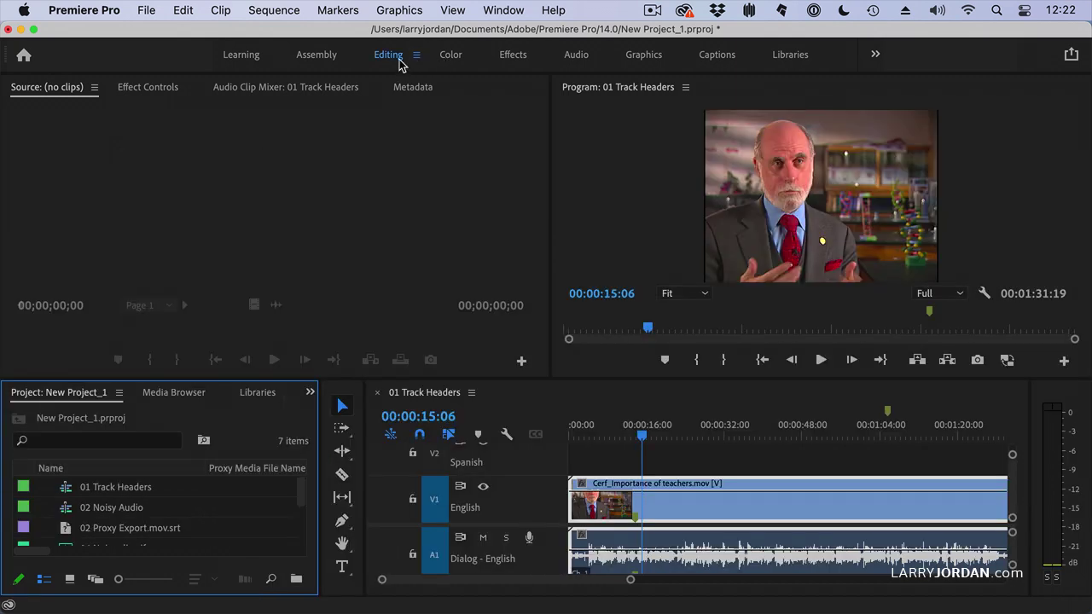
left_click(450, 56)
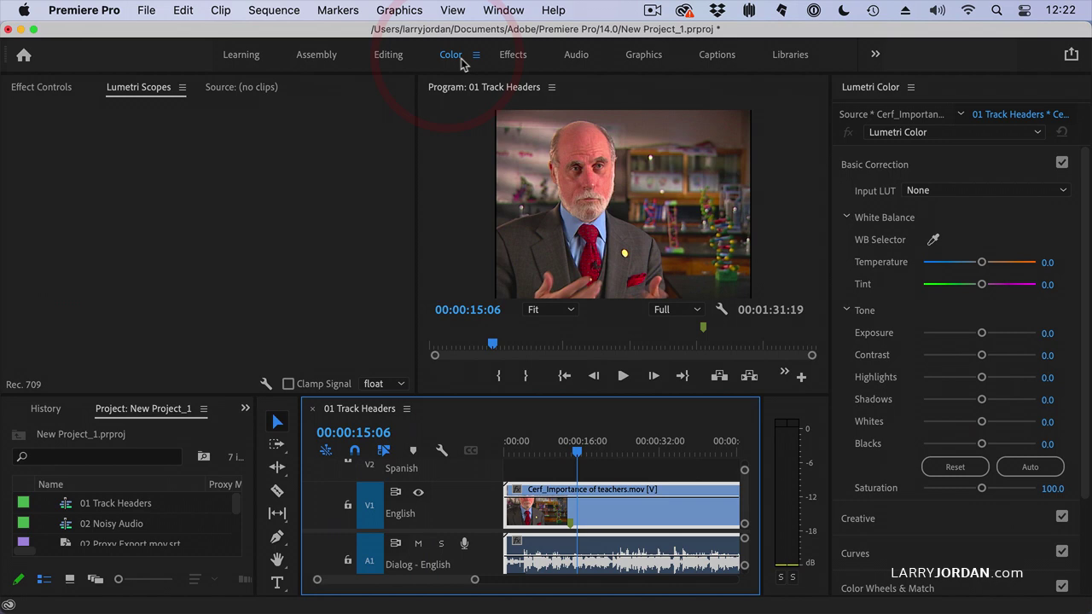
left_click(874, 53)
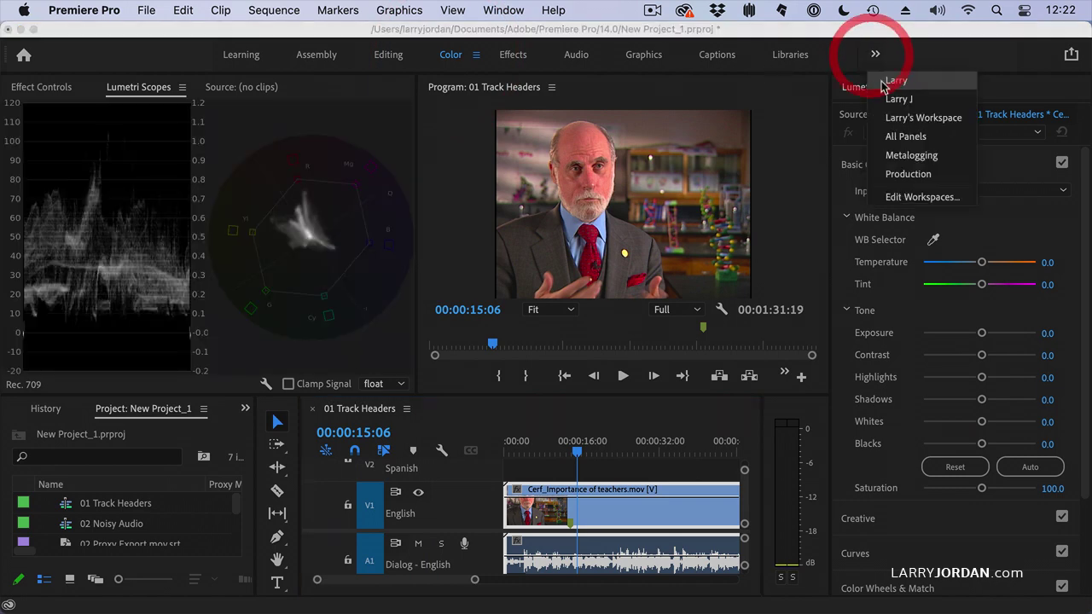
left_click(891, 121)
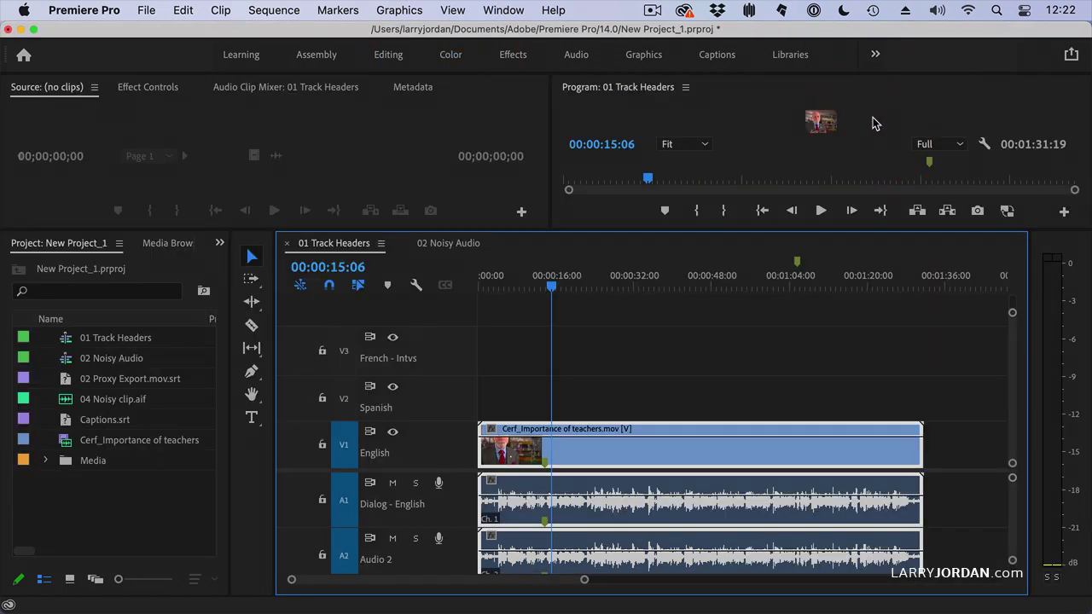
left_click(387, 58)
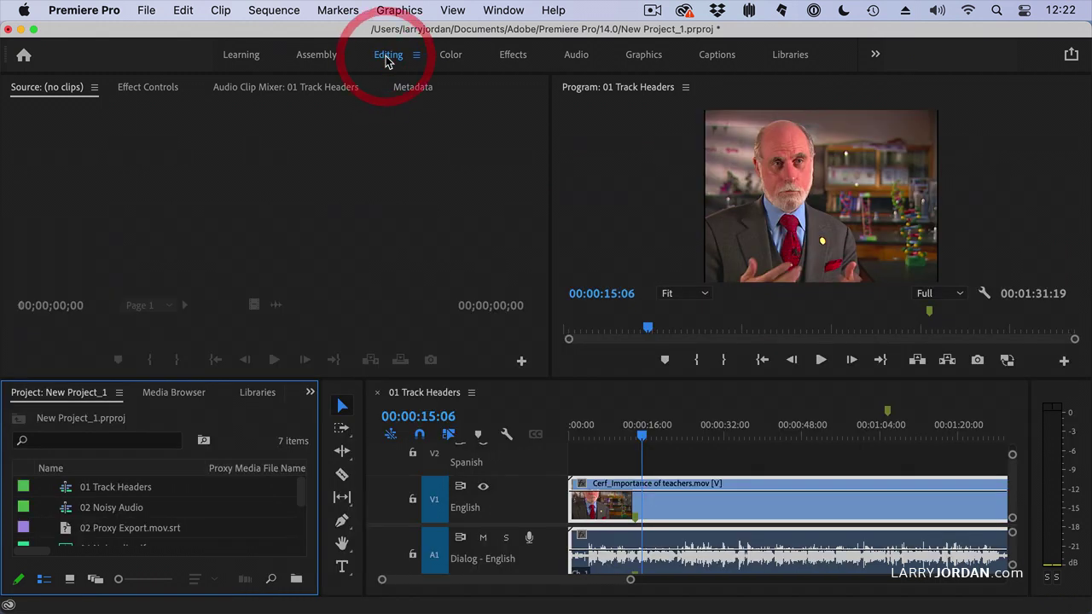